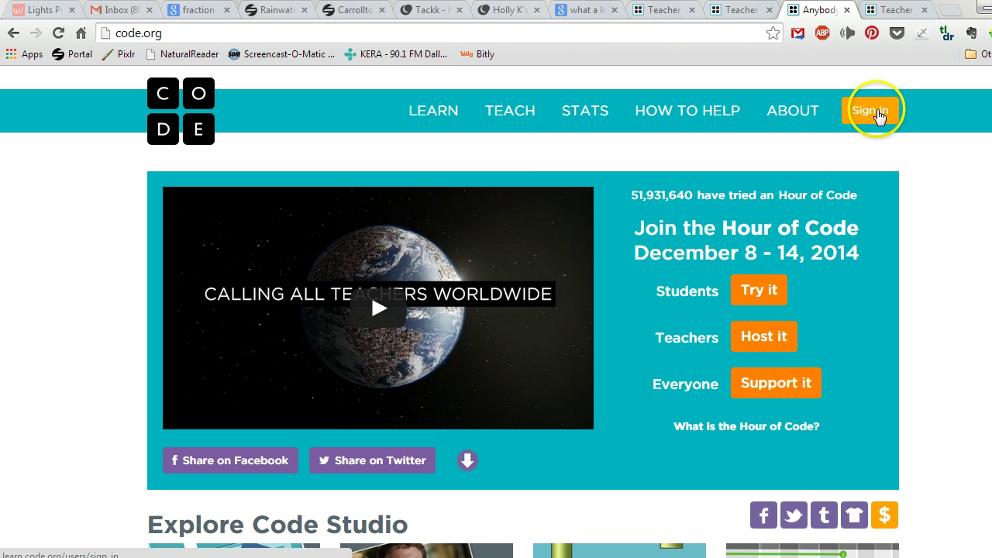
Go to the sign-in page and start entering the account email from the saved suggestion.
{"action": "left_click", "coordinate": [875, 114]}
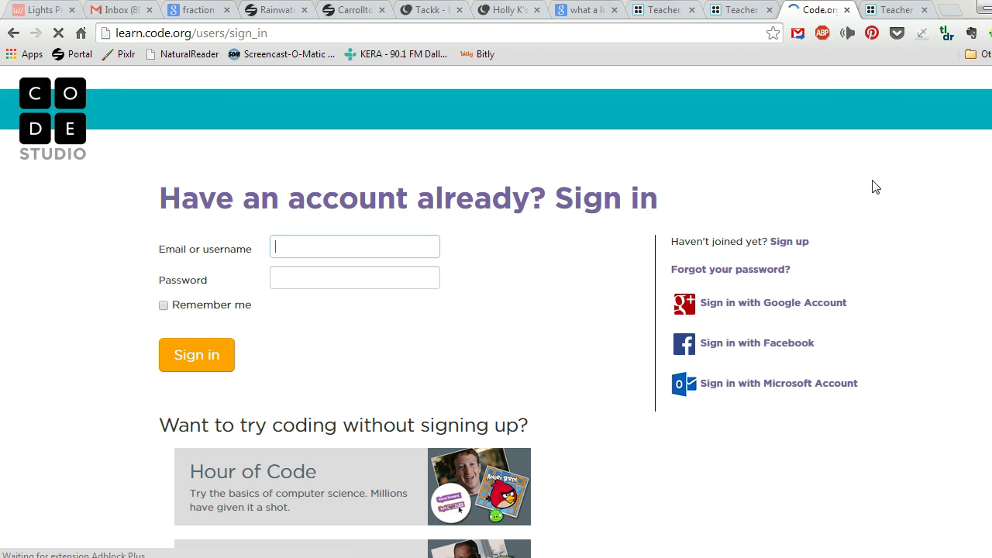
{"action": "left_click", "coordinate": [384, 245]}
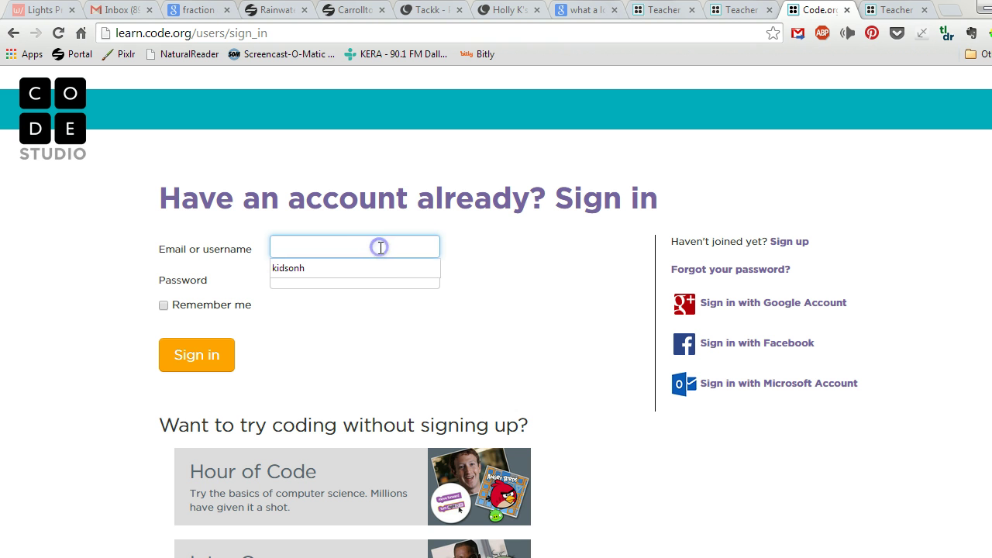
{"action": "left_click", "coordinate": [377, 270]}
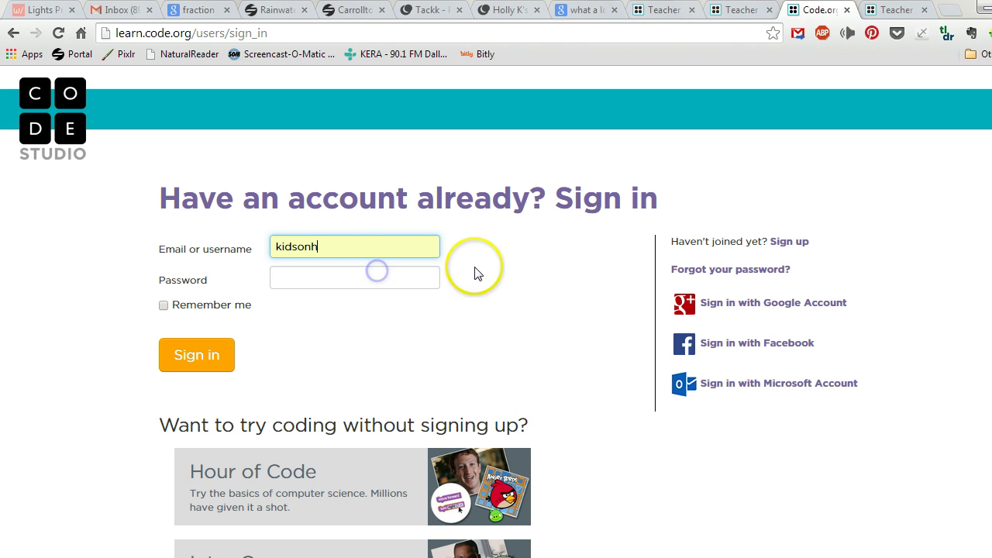
{"action": "type", "text": "@cfbisd.edu"}
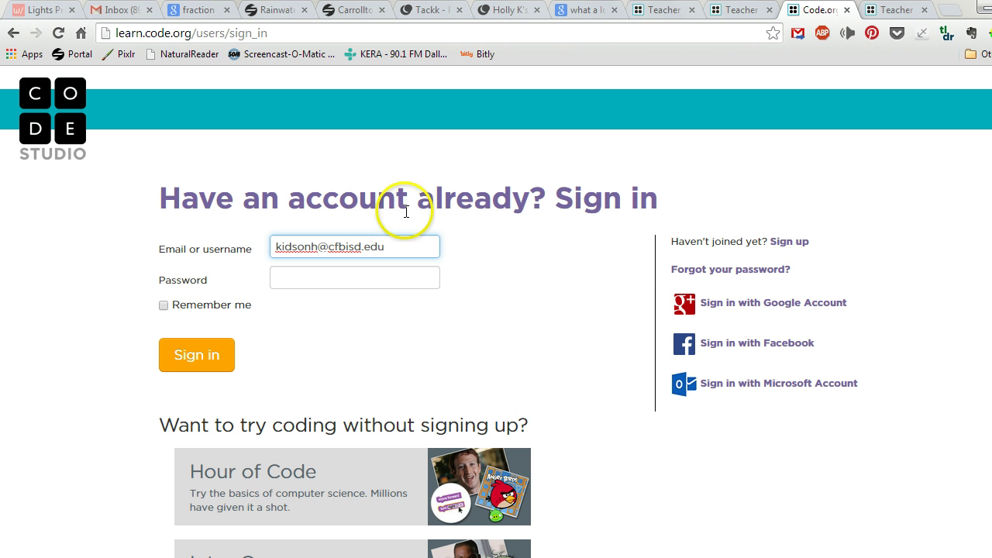
Switch to account creation and open the blank Teacher sign-up form.
{"action": "left_click", "coordinate": [794, 248]}
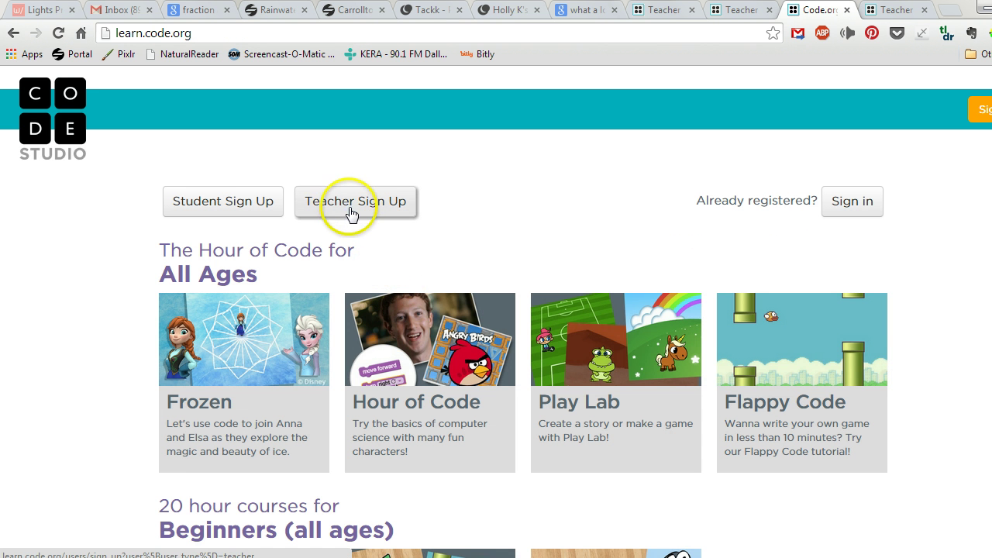
{"action": "left_click", "coordinate": [355, 219]}
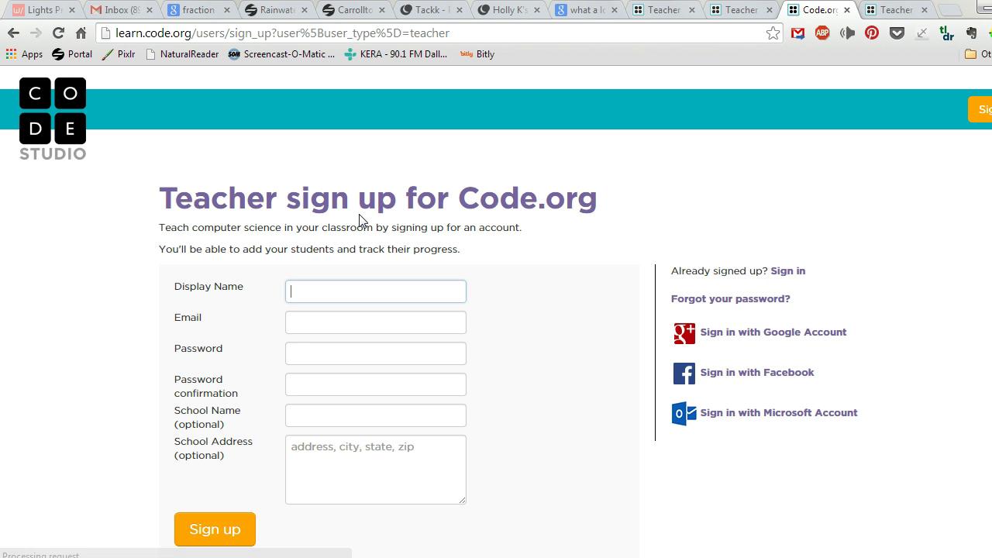
{"action": "left_click", "coordinate": [312, 285]}
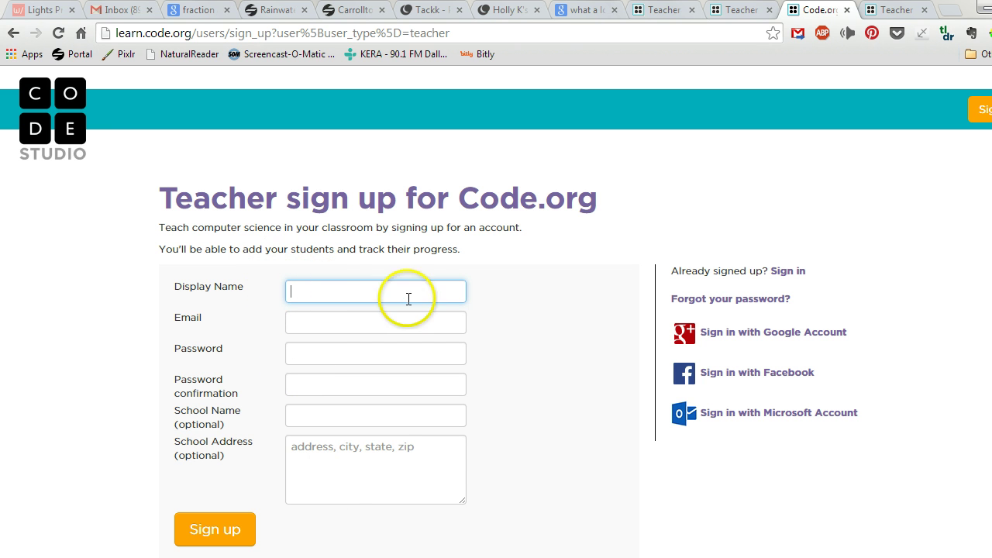
Sign in with the teacher account's email and password to reach the Teacher Home Page.
{"action": "left_click", "coordinate": [791, 273]}
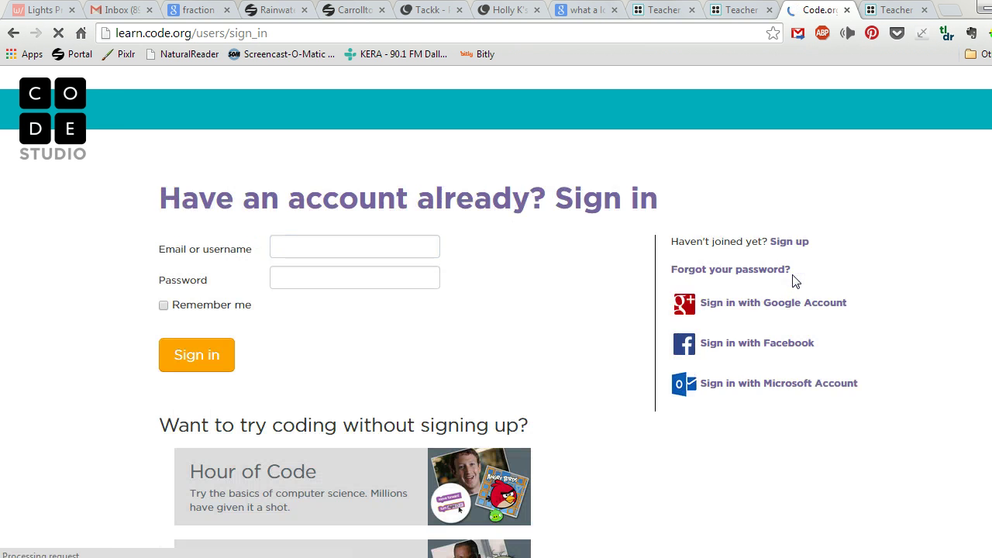
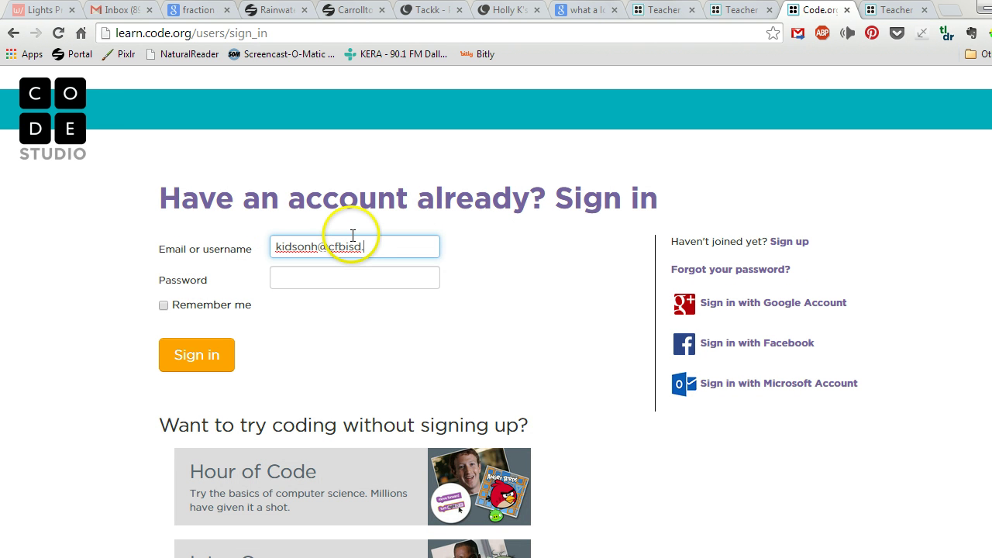
{"action": "key", "text": "Tab"}
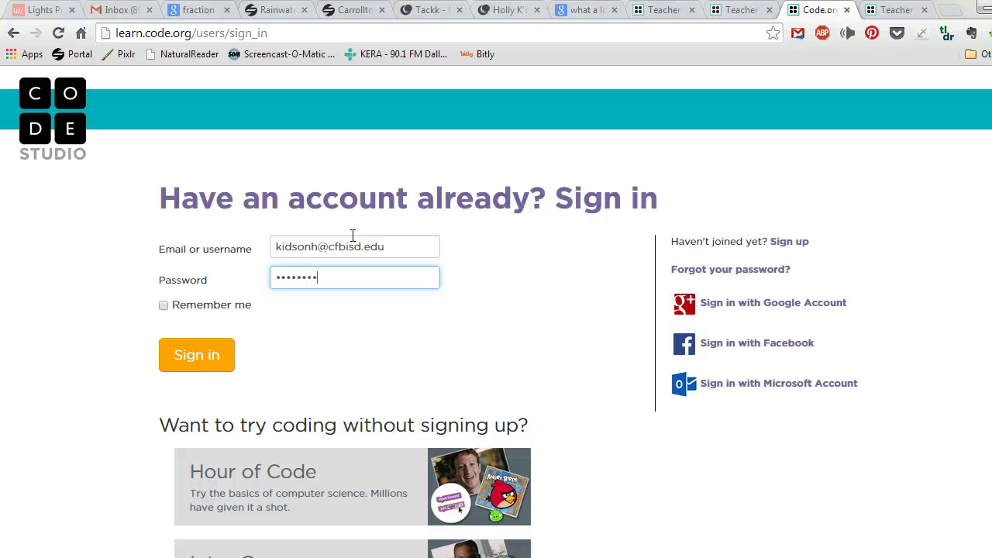
{"action": "key", "text": "Return"}
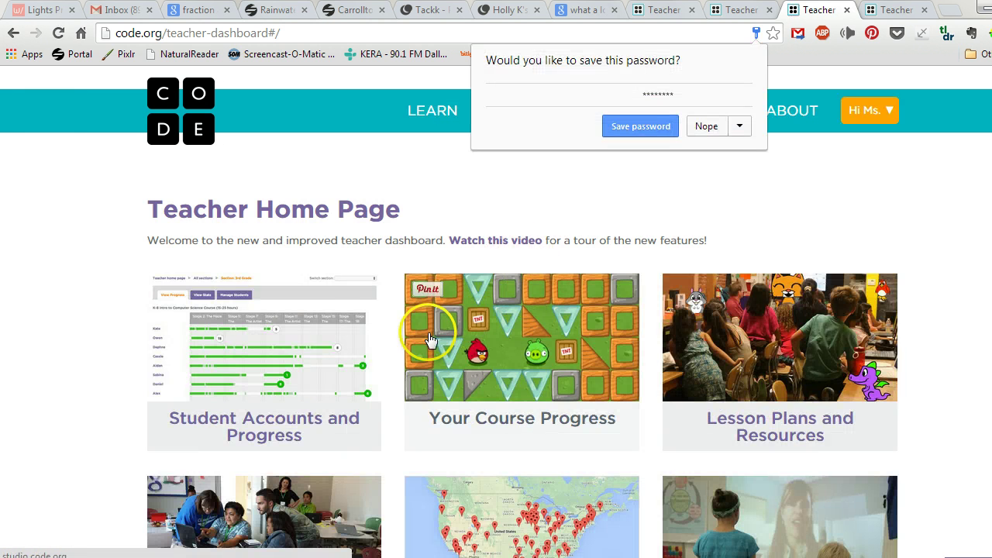
Decline saving the password and open Student Accounts and Progress.
{"action": "left_click", "coordinate": [707, 127]}
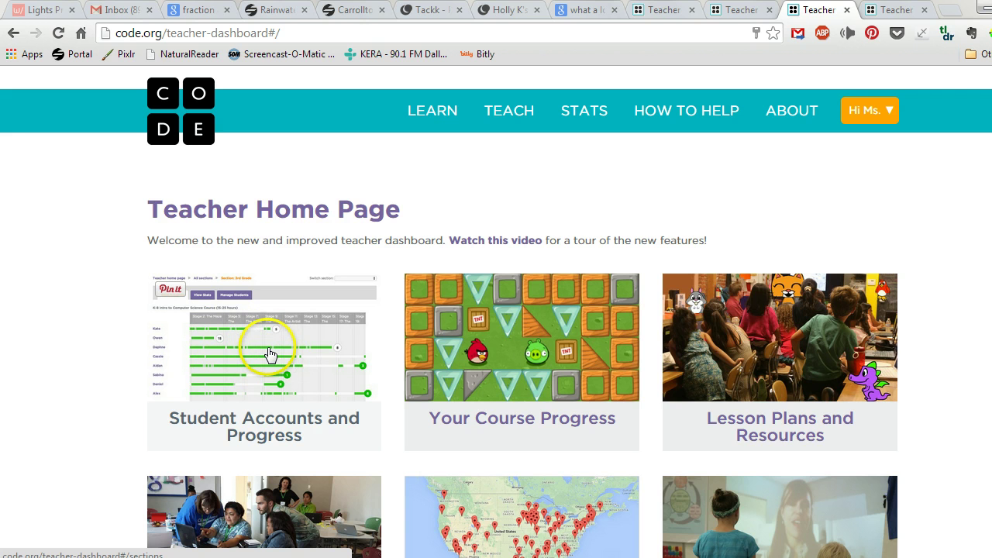
{"action": "left_click", "coordinate": [277, 354]}
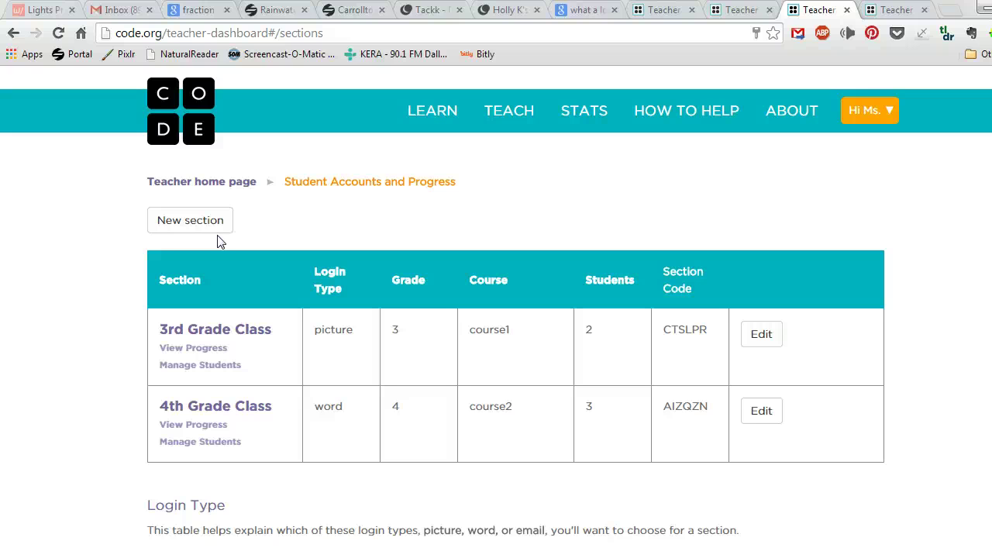
Add a new section row and name it '3rd Grade Class (2)'.
{"action": "left_click", "coordinate": [214, 221]}
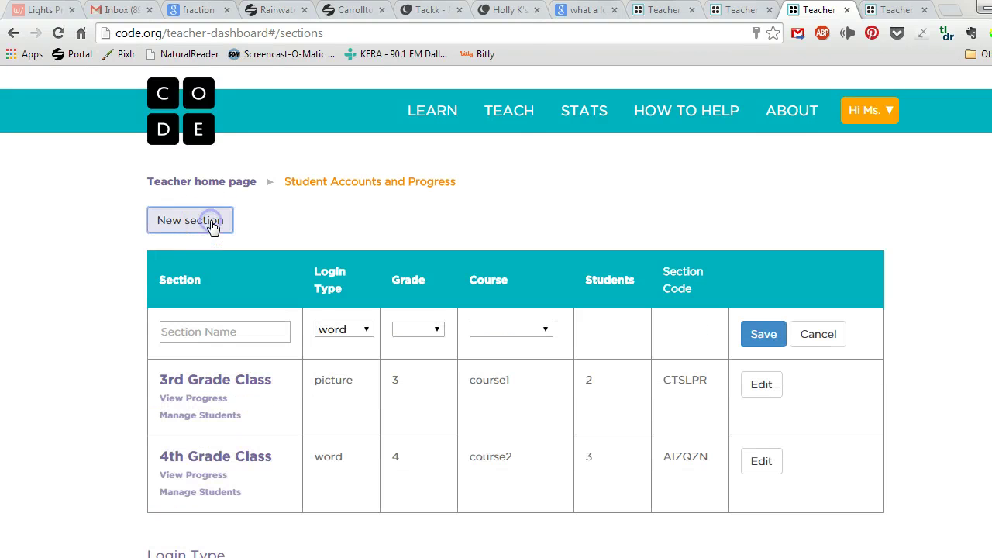
{"action": "left_click", "coordinate": [257, 331]}
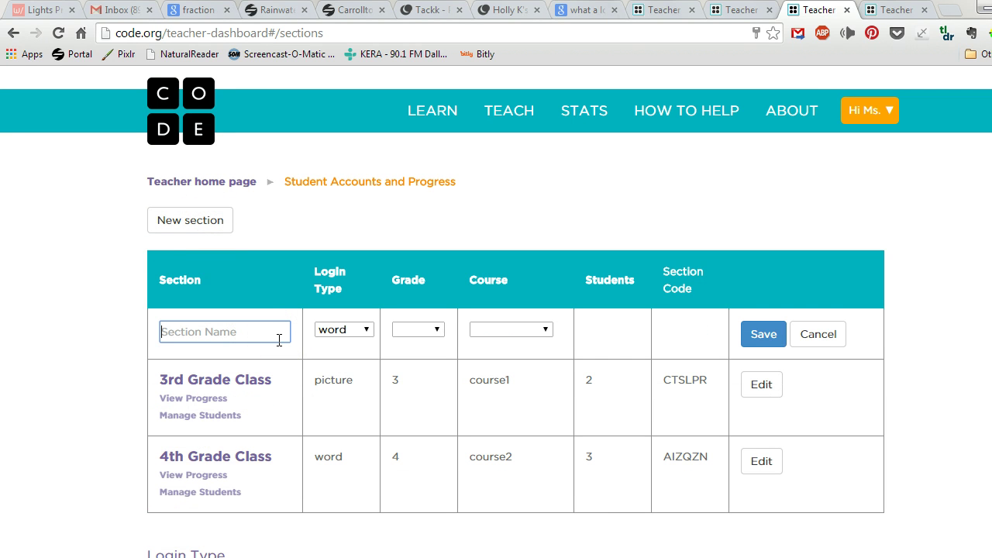
{"action": "type", "text": "3rd Grade Class (2"}
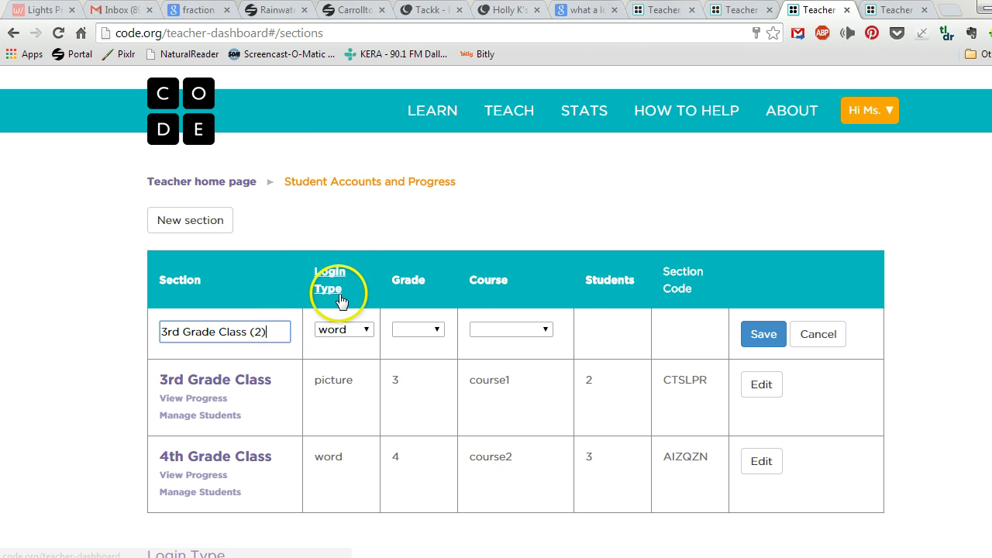
Scroll down to read the picture, word and email Login Type comparison, then back up.
{"action": "scroll", "coordinate": [912, 349], "scroll_direction": "down", "scroll_amount": 7}
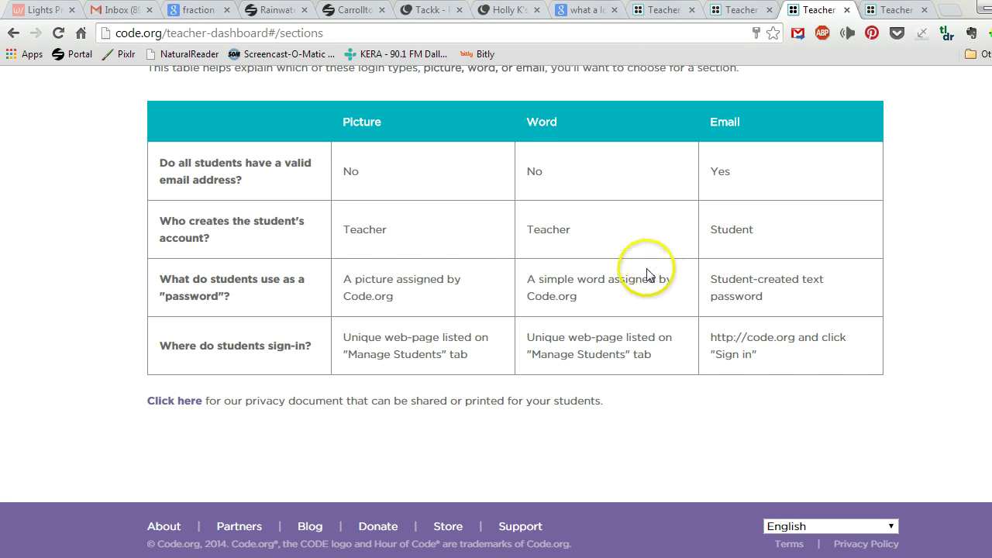
{"action": "scroll", "coordinate": [620, 312], "scroll_direction": "up", "scroll_amount": 5}
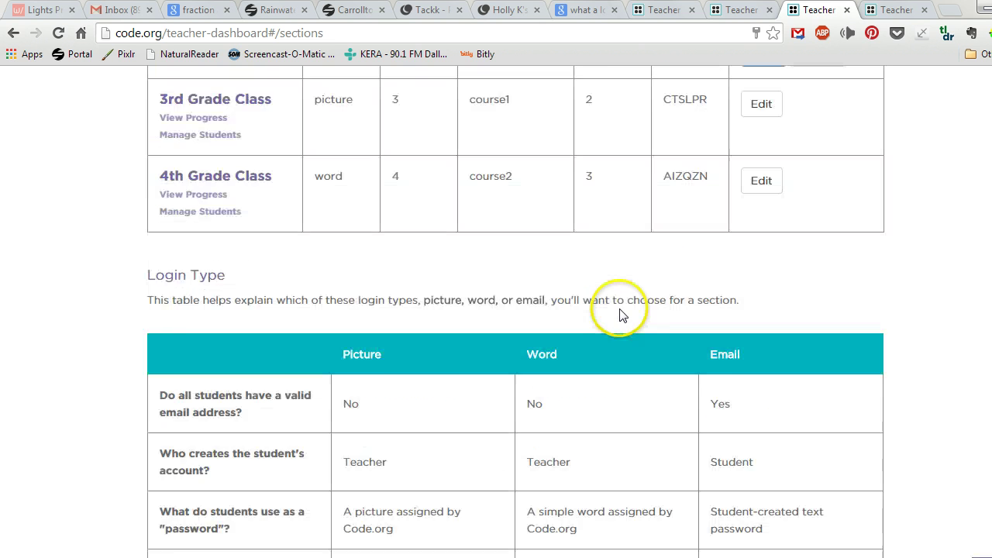
Set the new section's login type to picture and its grade to 3.
{"action": "left_click", "coordinate": [359, 206]}
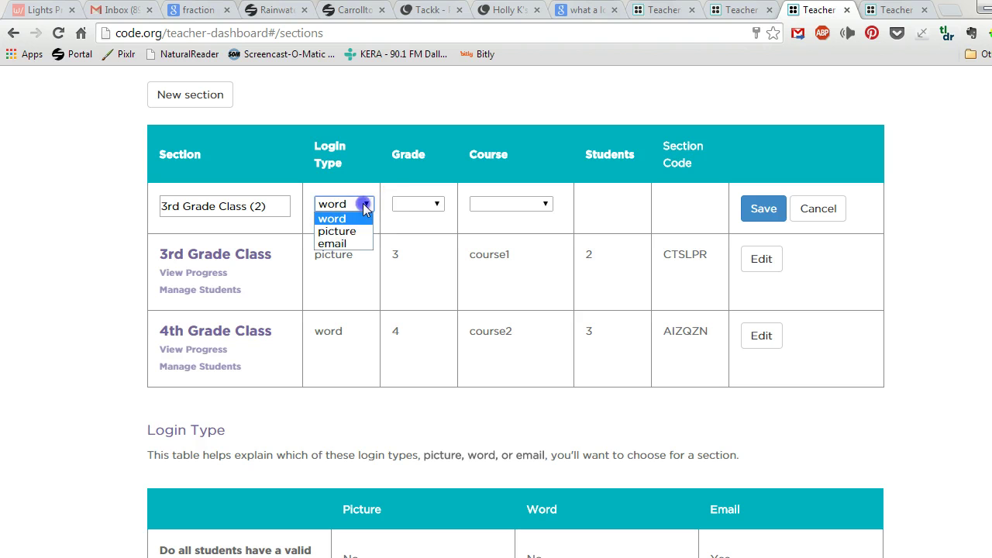
{"action": "left_click", "coordinate": [361, 231]}
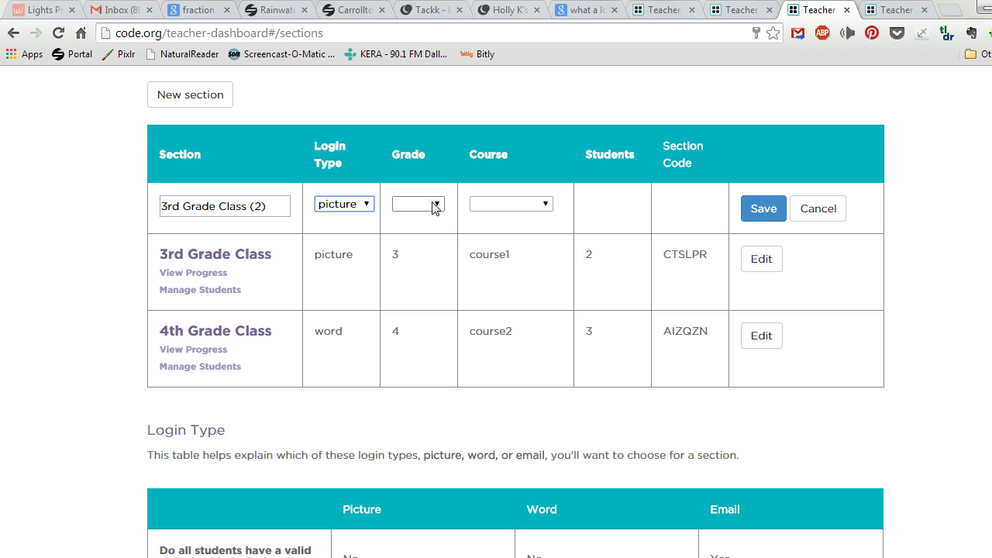
{"action": "left_click", "coordinate": [433, 207]}
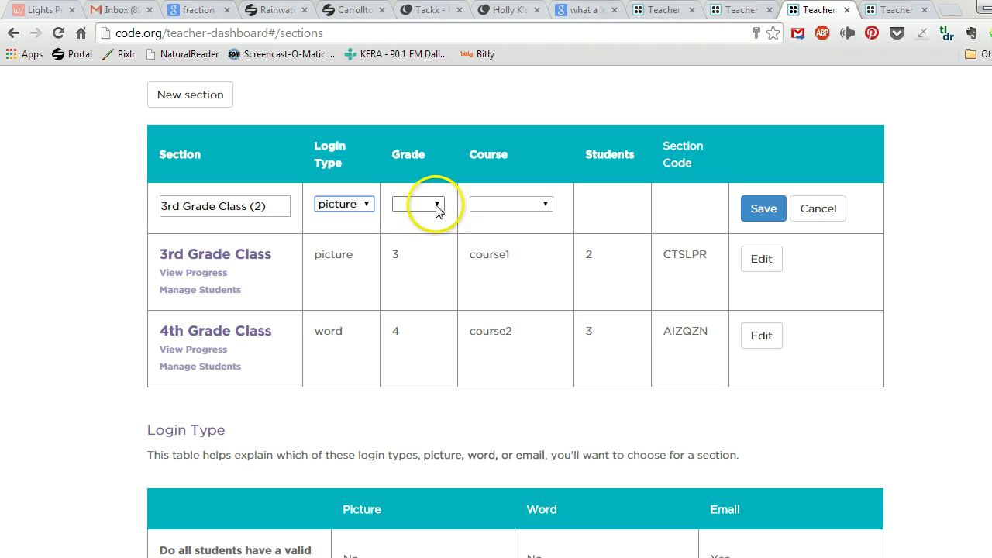
{"action": "left_click", "coordinate": [437, 206]}
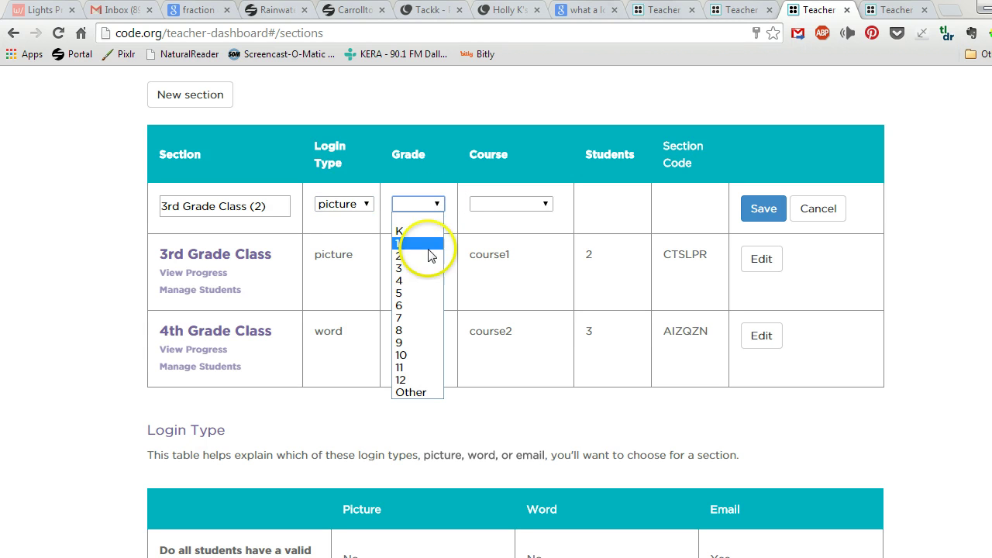
{"action": "left_click", "coordinate": [414, 270]}
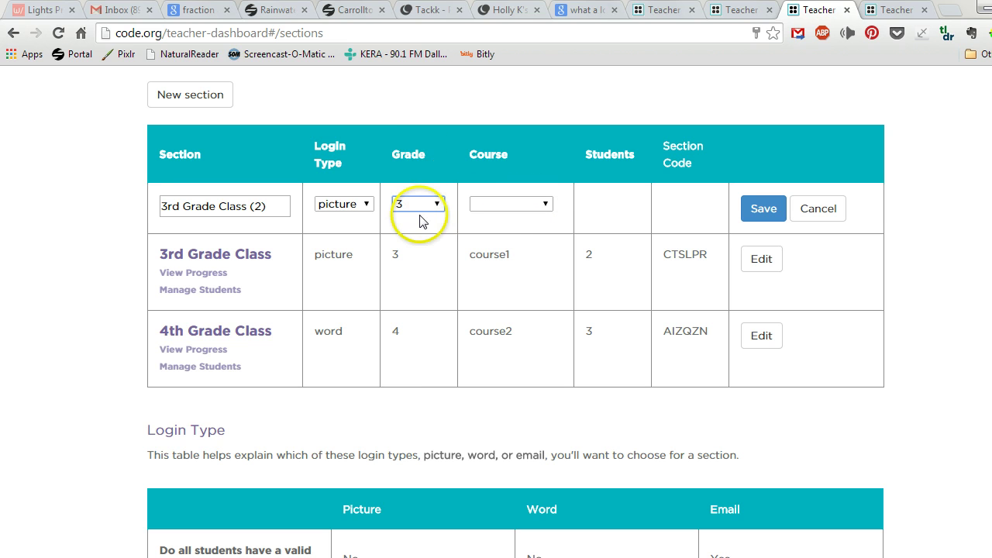
{"action": "left_click", "coordinate": [524, 209]}
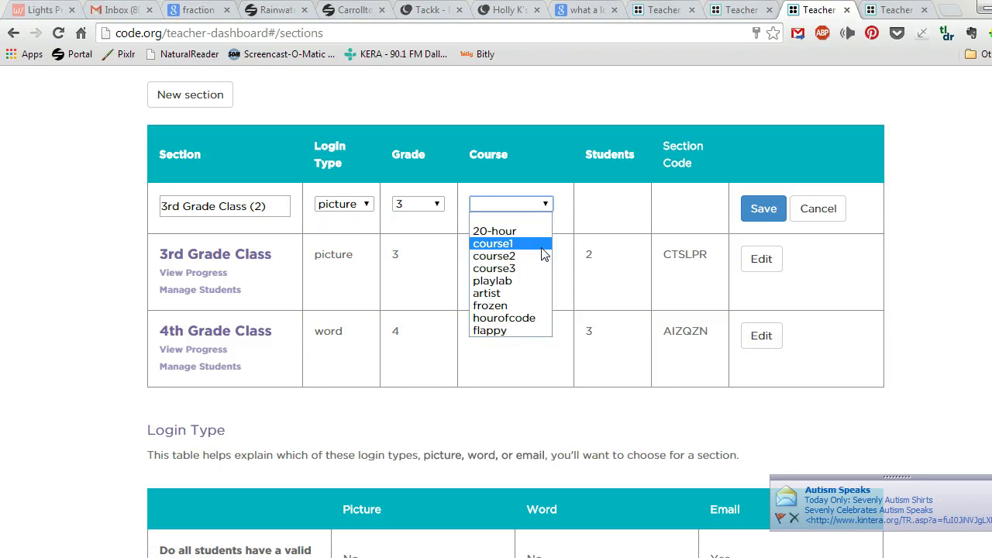
{"action": "left_click_drag", "start_coordinate": [542, 252], "coordinate": [530, 258]}
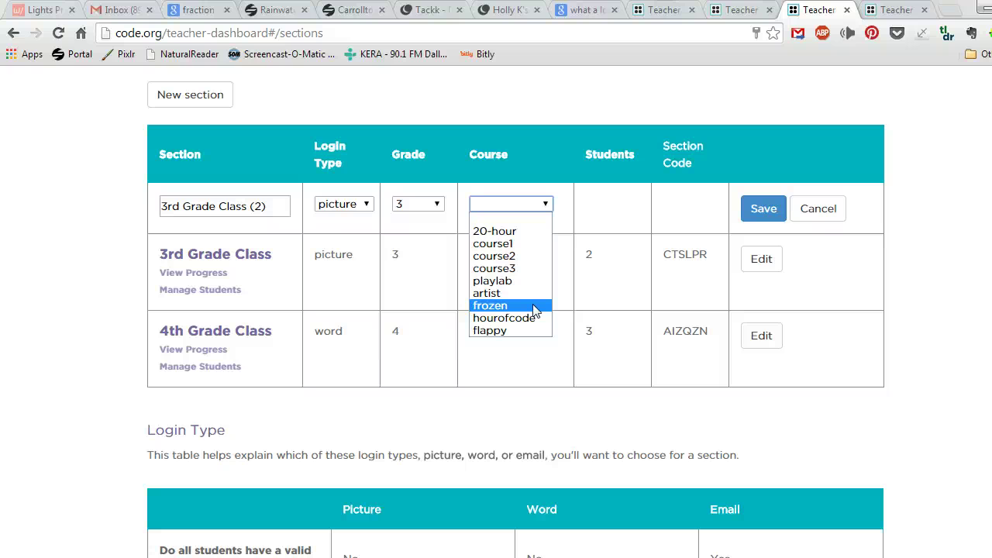
Choose course1, save the section, and highlight the newly issued section code.
{"action": "left_click", "coordinate": [507, 245]}
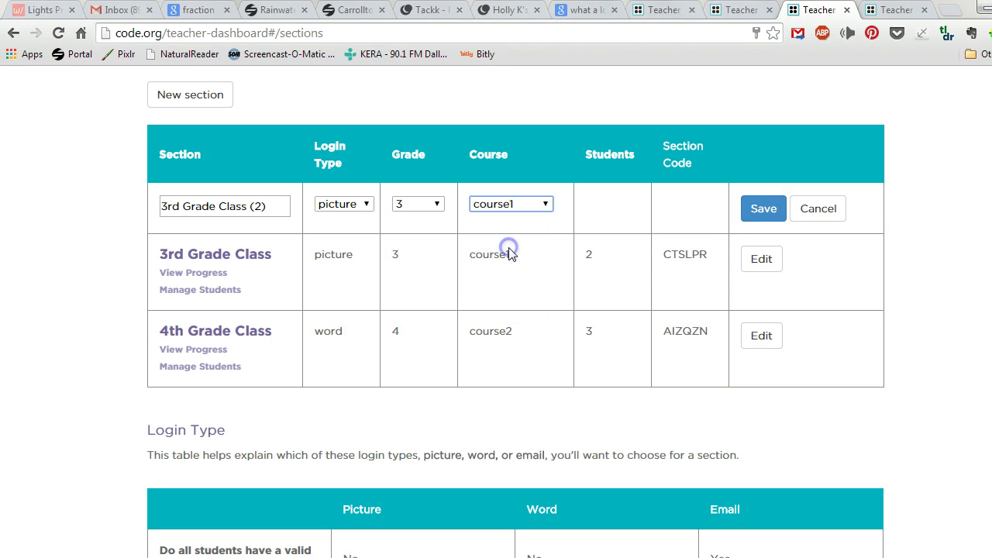
{"action": "left_click", "coordinate": [763, 210]}
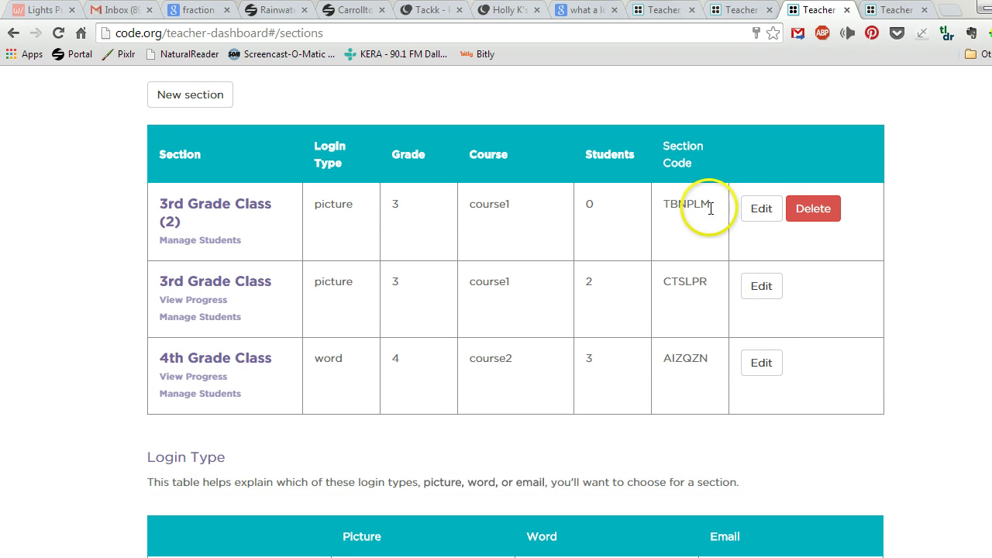
{"action": "left_click_drag", "start_coordinate": [663, 204], "coordinate": [711, 211]}
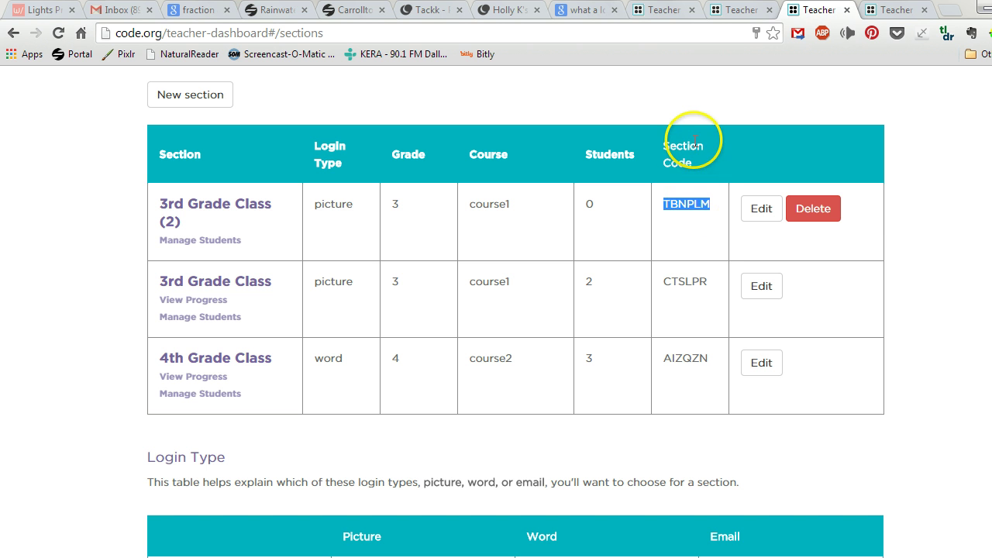
{"action": "left_click", "coordinate": [885, 238]}
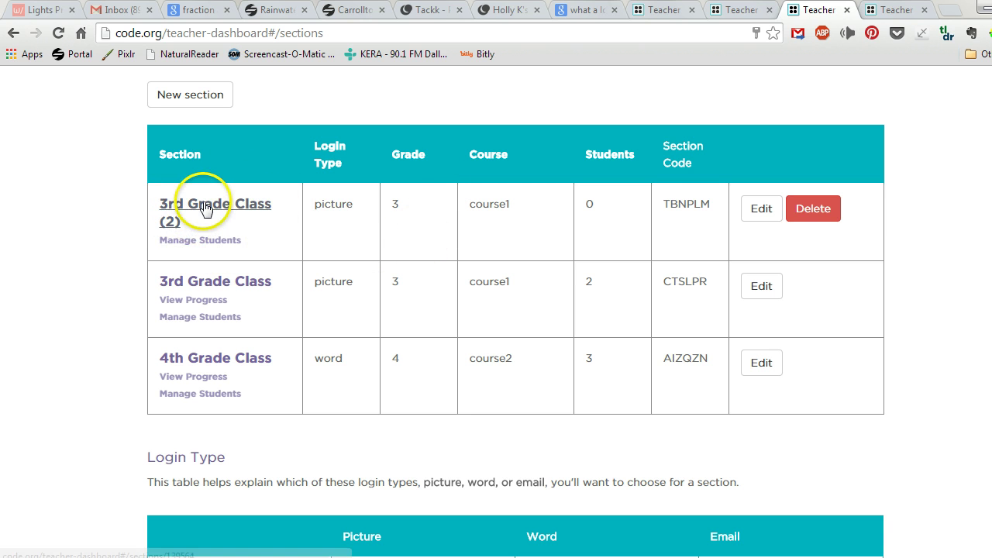
Open the 3rd Grade Class (2) section and bring up the Add multiple students names box.
{"action": "left_click", "coordinate": [212, 205]}
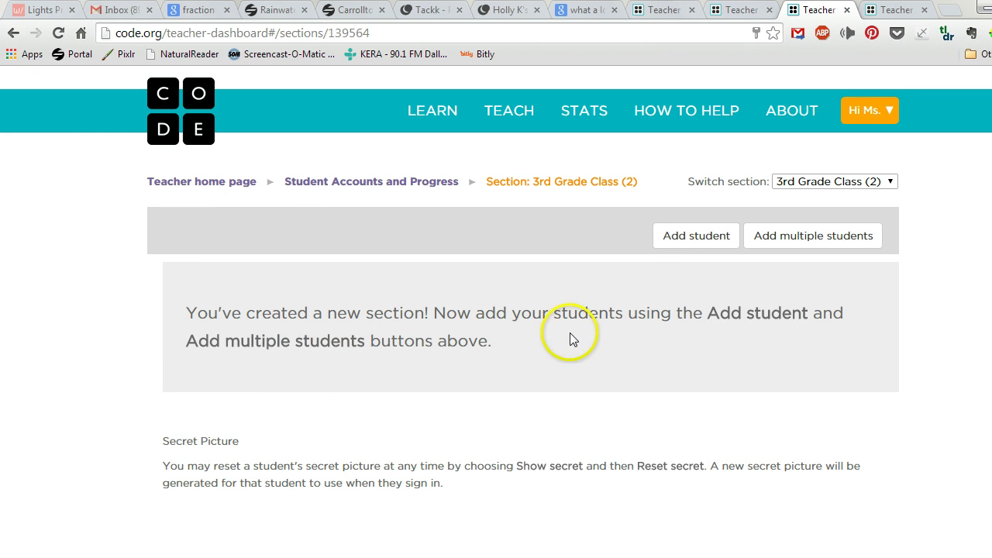
{"action": "left_click", "coordinate": [707, 237]}
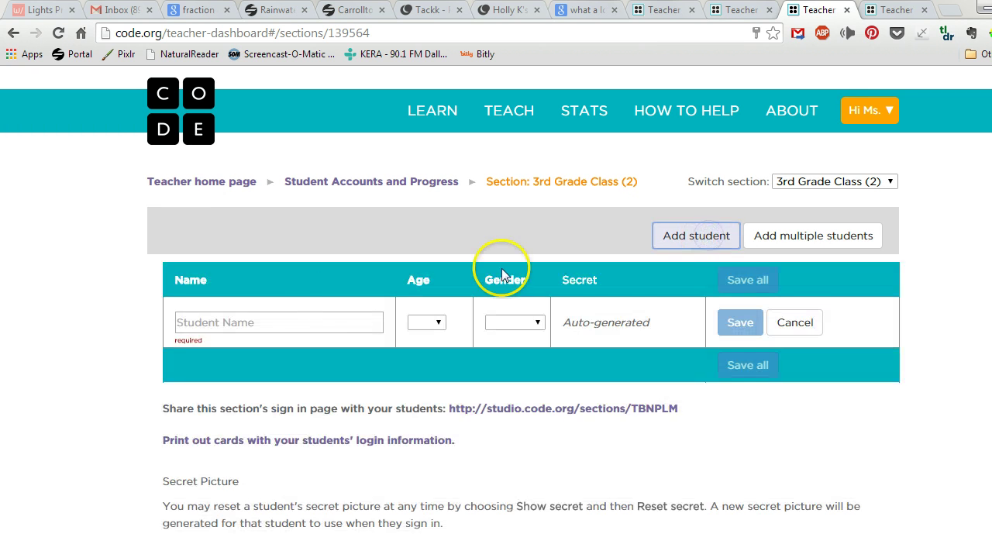
{"action": "left_click", "coordinate": [273, 326]}
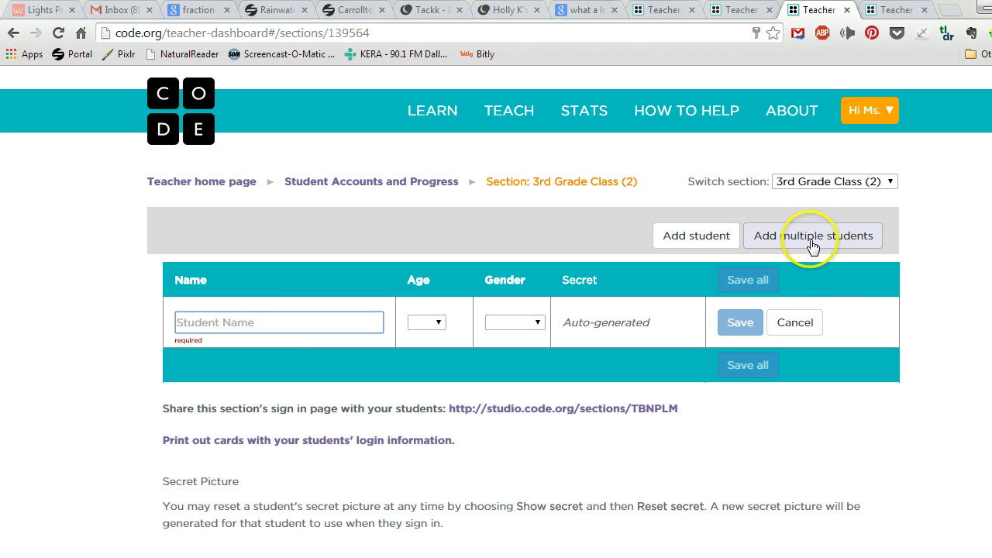
{"action": "left_click", "coordinate": [756, 240]}
{"action": "left_click", "coordinate": [357, 386]}
{"action": "scroll", "coordinate": [379, 370], "scroll_direction": "down", "scroll_amount": 2}
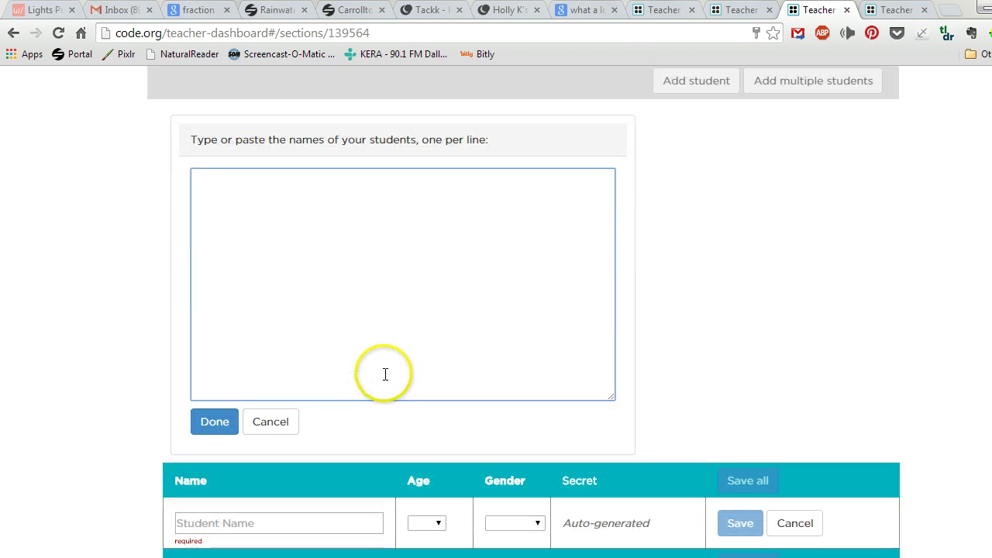
{"action": "scroll", "coordinate": [659, 356], "scroll_direction": "up", "scroll_amount": 2}
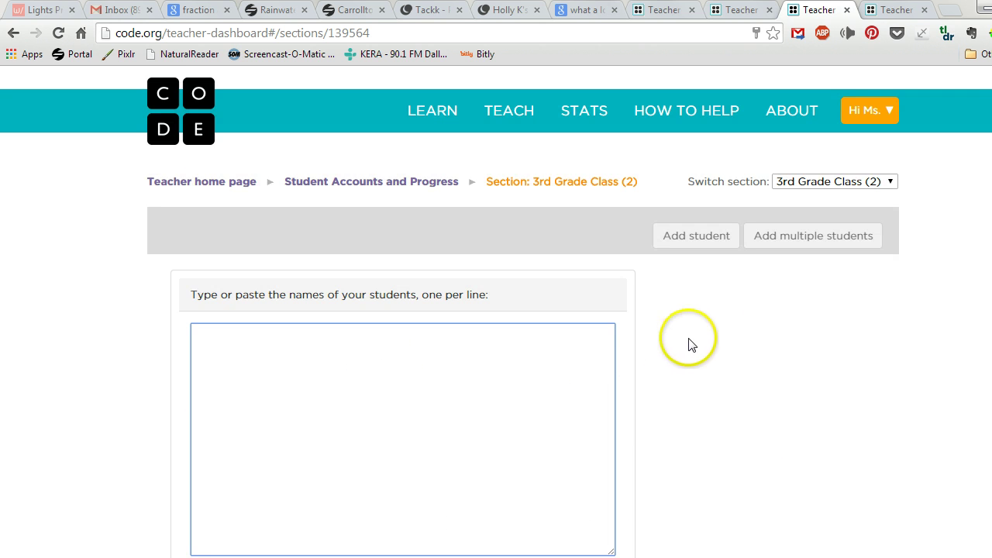
{"action": "scroll", "coordinate": [625, 336], "scroll_direction": "down", "scroll_amount": 5}
Add the first student, age 9 and Female, save, and reveal her secret picture.
{"action": "left_click", "coordinate": [333, 289]}
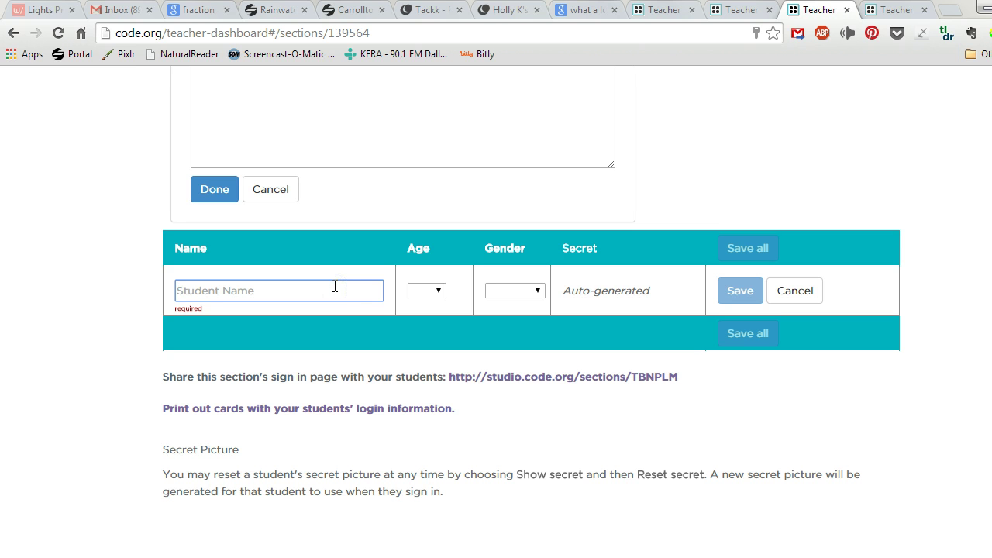
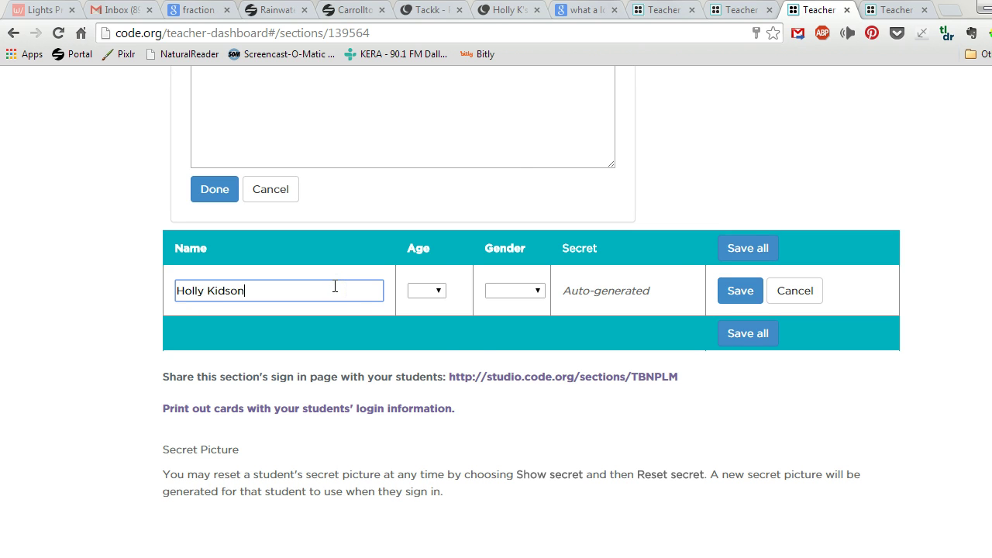
{"action": "left_click", "coordinate": [428, 291]}
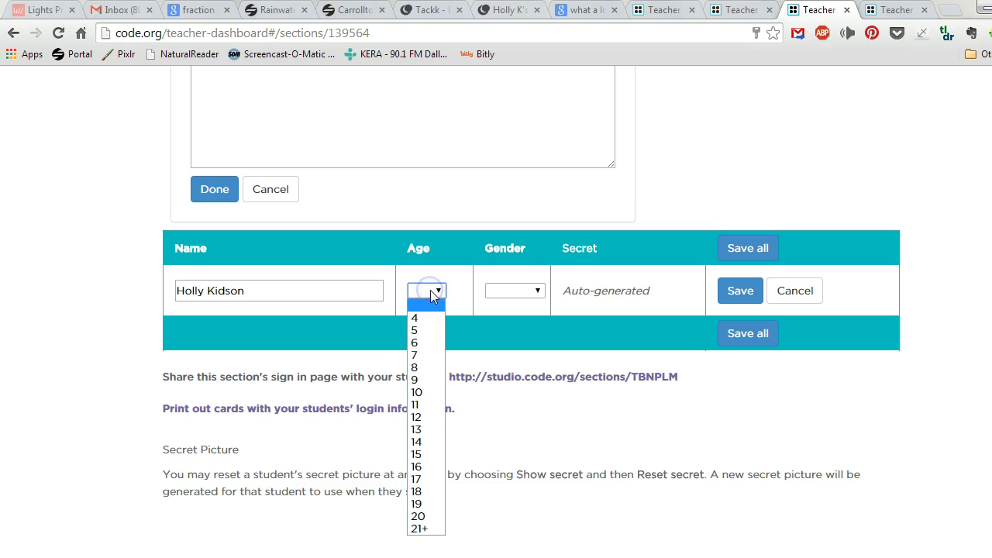
{"action": "left_click", "coordinate": [418, 380]}
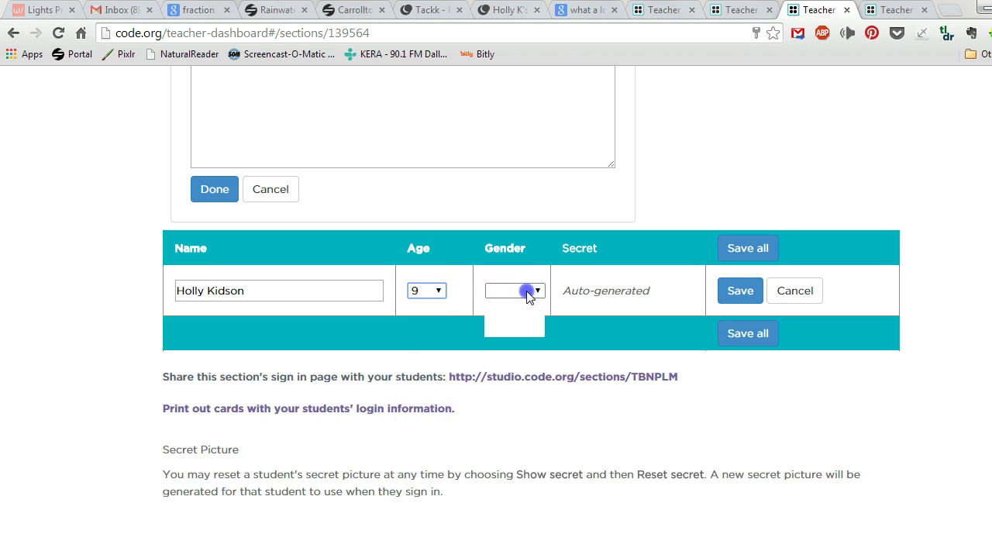
{"action": "left_click", "coordinate": [511, 317]}
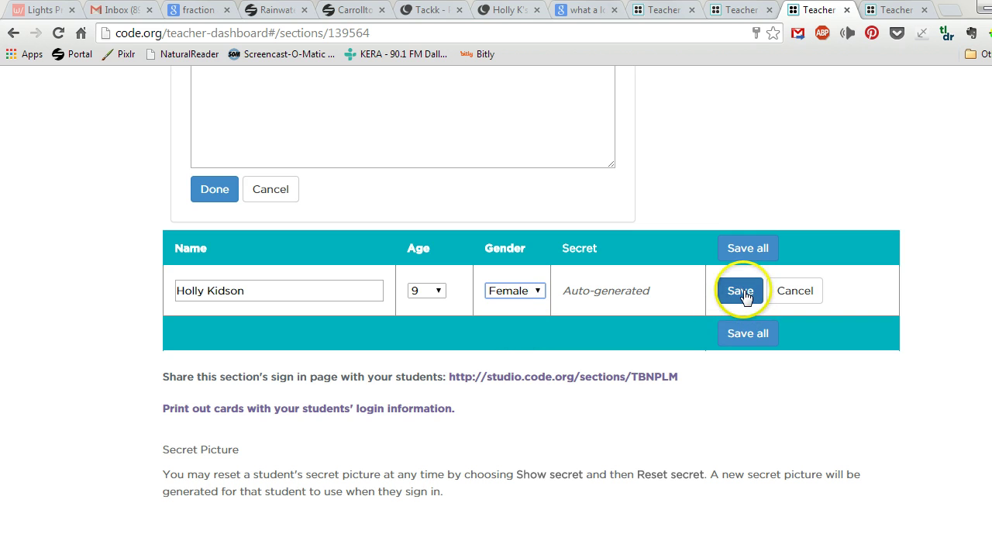
{"action": "left_click", "coordinate": [740, 293]}
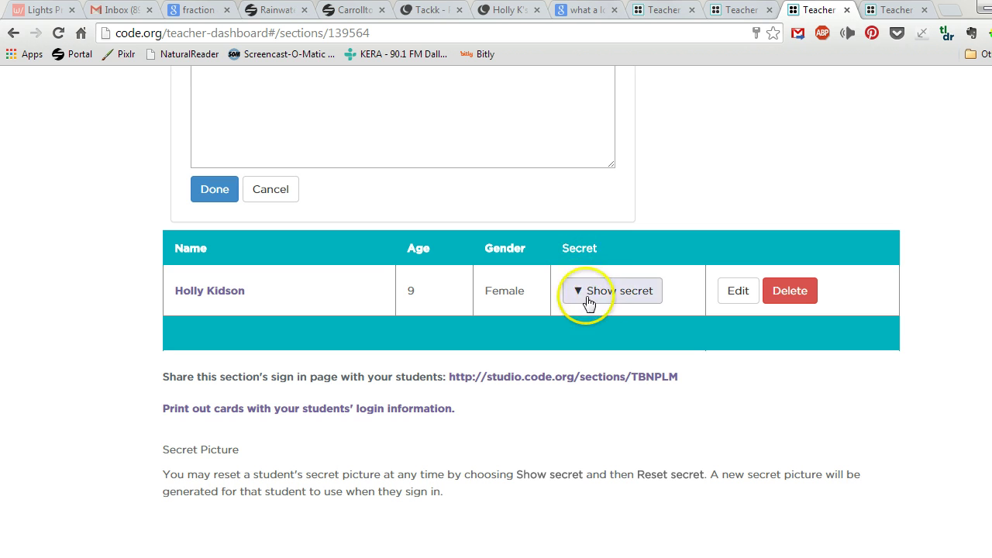
{"action": "left_click", "coordinate": [612, 295]}
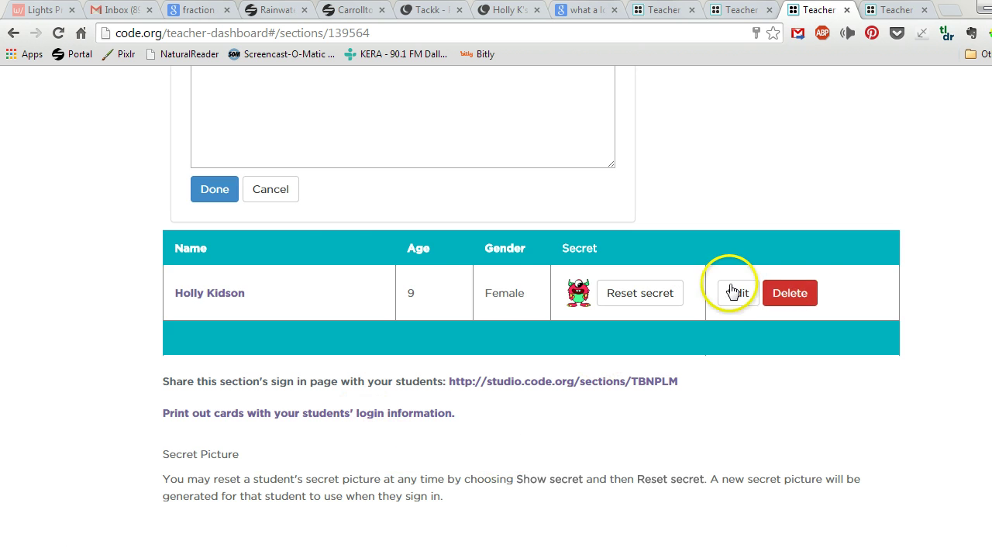
Enter the second student's name in the names box and convert it to a student row.
{"action": "scroll", "coordinate": [773, 205], "scroll_direction": "up", "scroll_amount": 5}
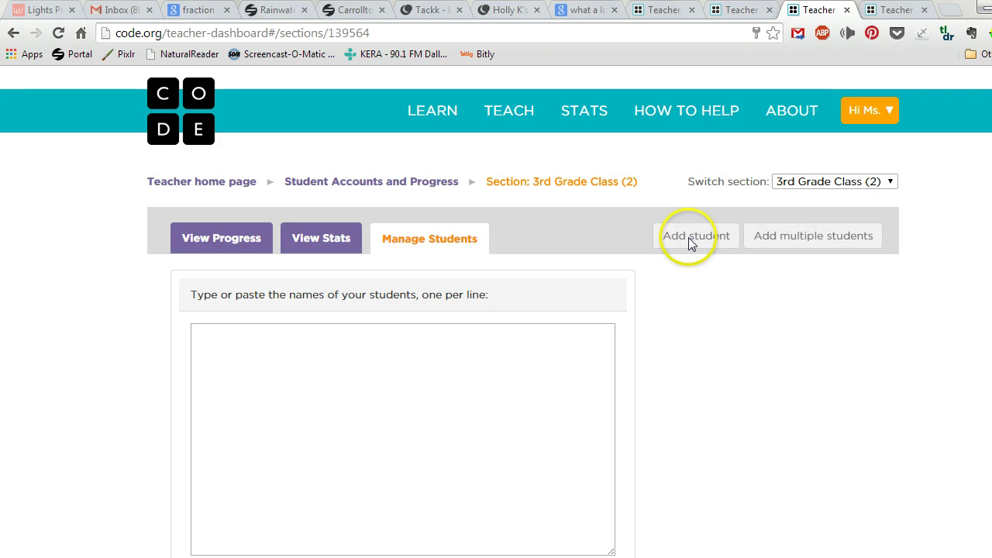
{"action": "scroll", "coordinate": [495, 270], "scroll_direction": "down", "scroll_amount": 4}
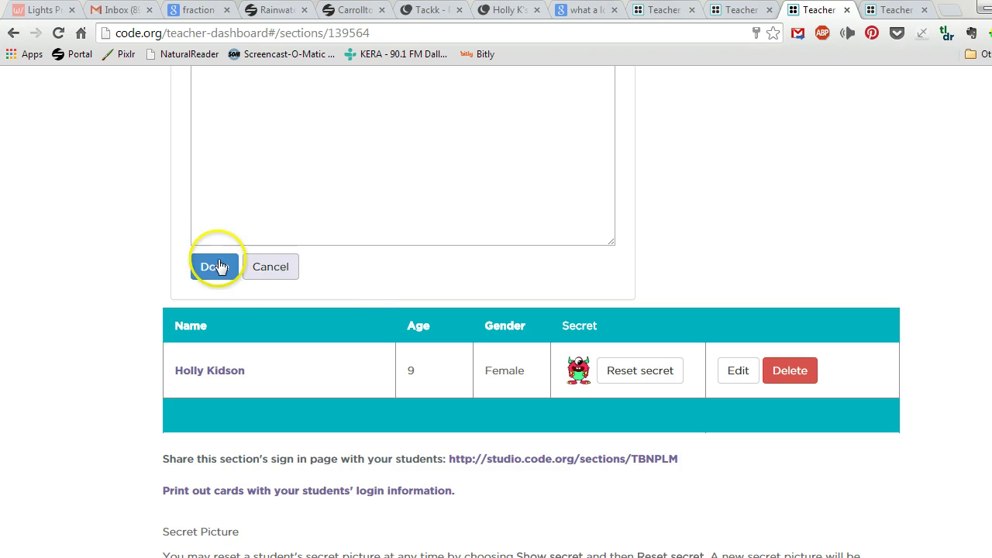
{"action": "left_click", "coordinate": [270, 139]}
{"action": "scroll", "coordinate": [287, 181], "scroll_direction": "up", "scroll_amount": 2}
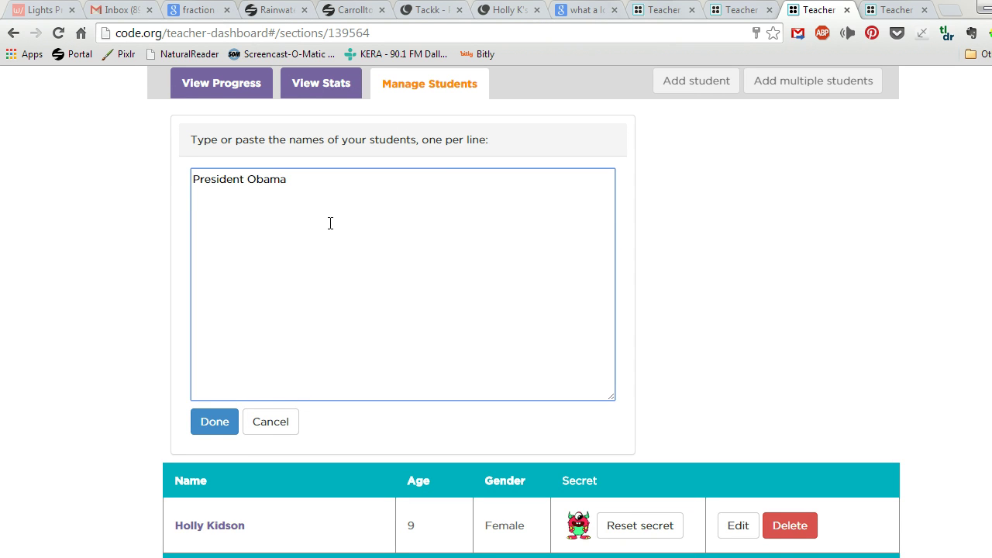
{"action": "left_click", "coordinate": [224, 420]}
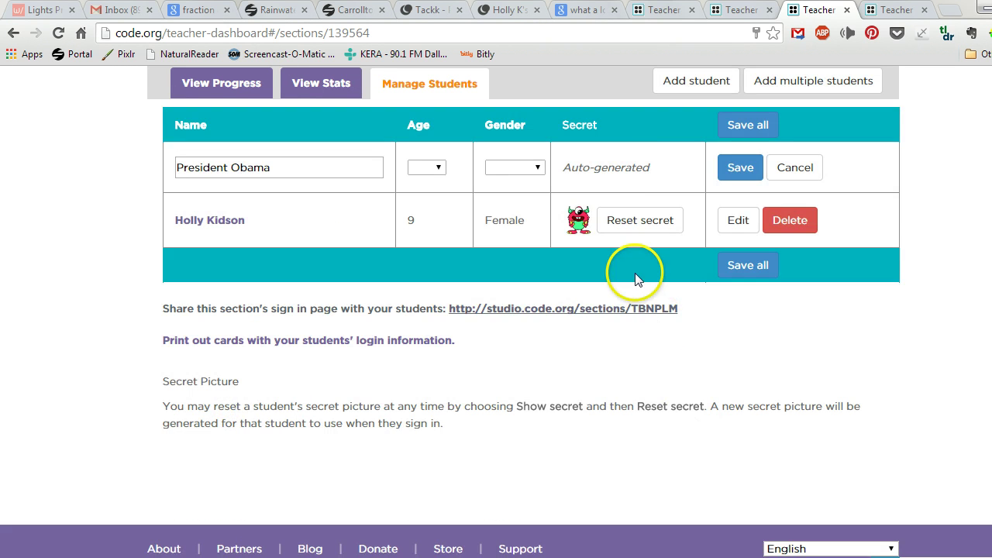
Set the second student to age 10 and Male, save, and show the secret picture.
{"action": "left_click", "coordinate": [436, 167]}
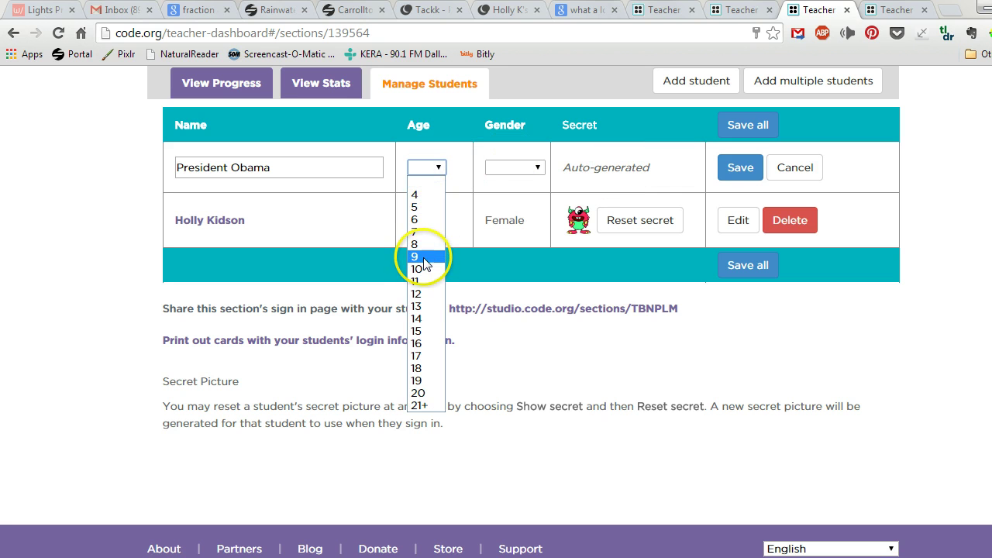
{"action": "left_click", "coordinate": [531, 167]}
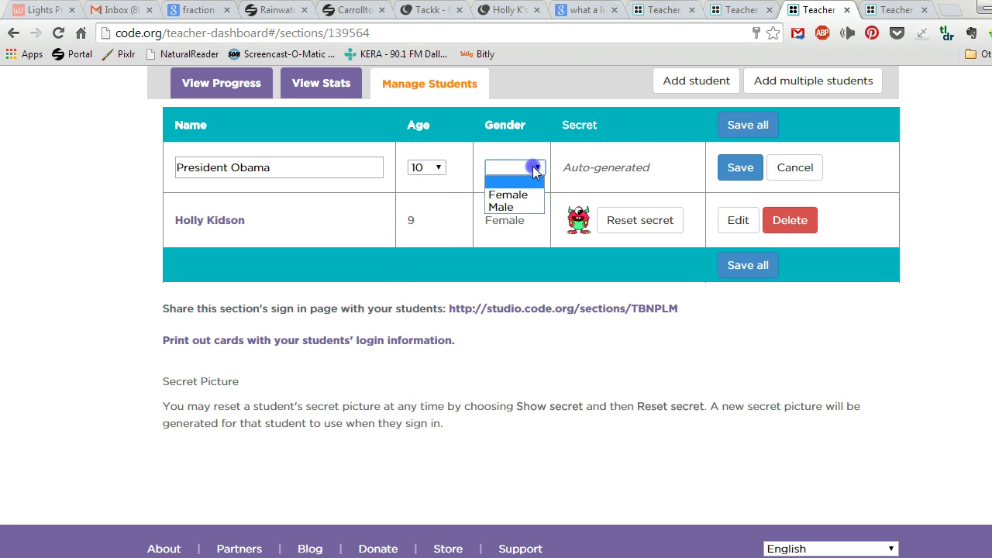
{"action": "left_click", "coordinate": [509, 206]}
{"action": "left_click", "coordinate": [736, 172]}
{"action": "left_click", "coordinate": [488, 200]}
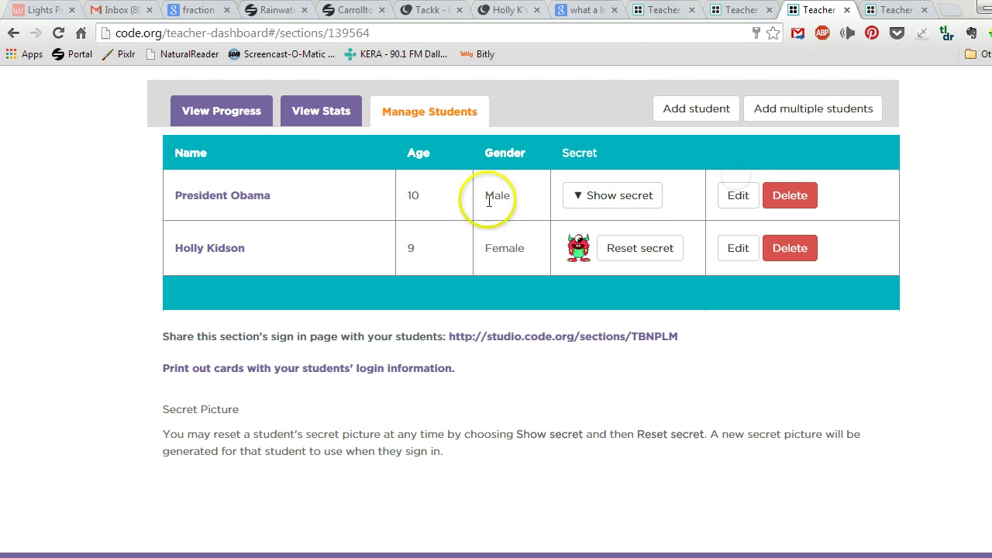
{"action": "left_click", "coordinate": [604, 195]}
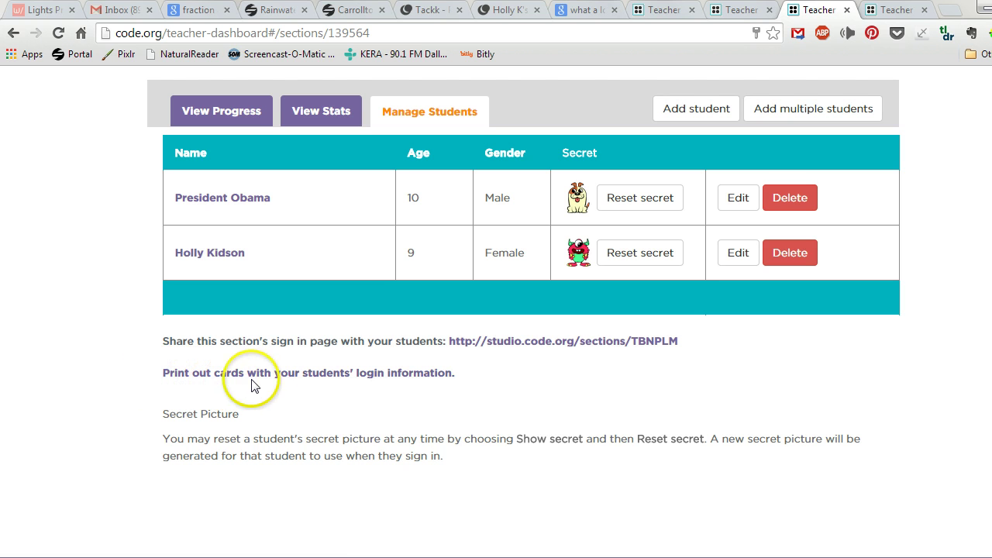
Open the printable student login cards and highlight the section sign-in URL on the first card.
{"action": "left_click", "coordinate": [305, 376]}
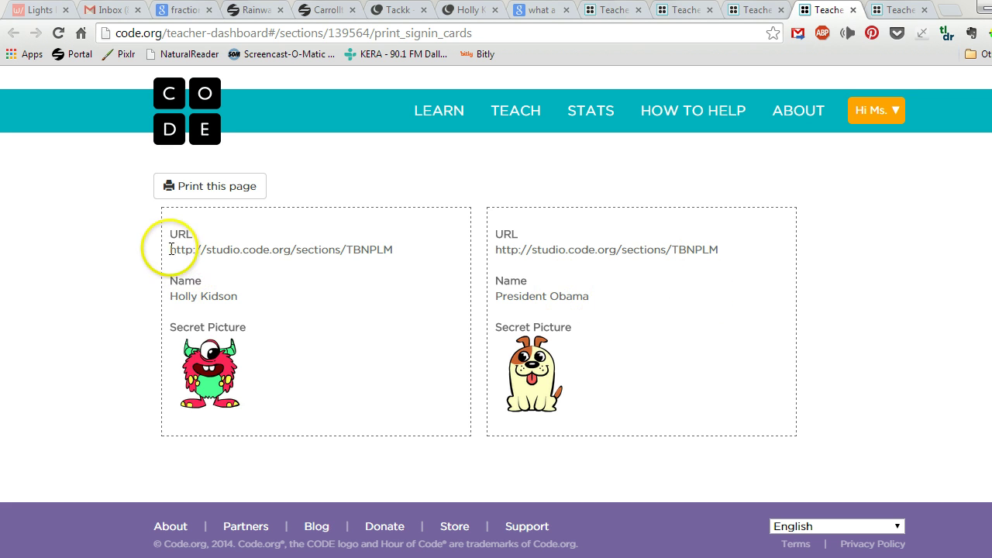
{"action": "left_click_drag", "start_coordinate": [170, 248], "coordinate": [398, 250]}
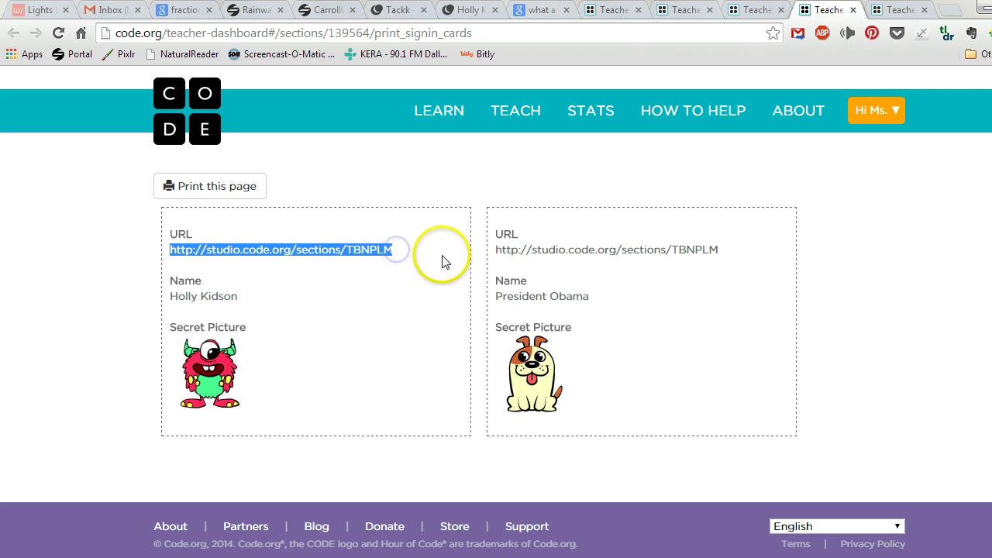